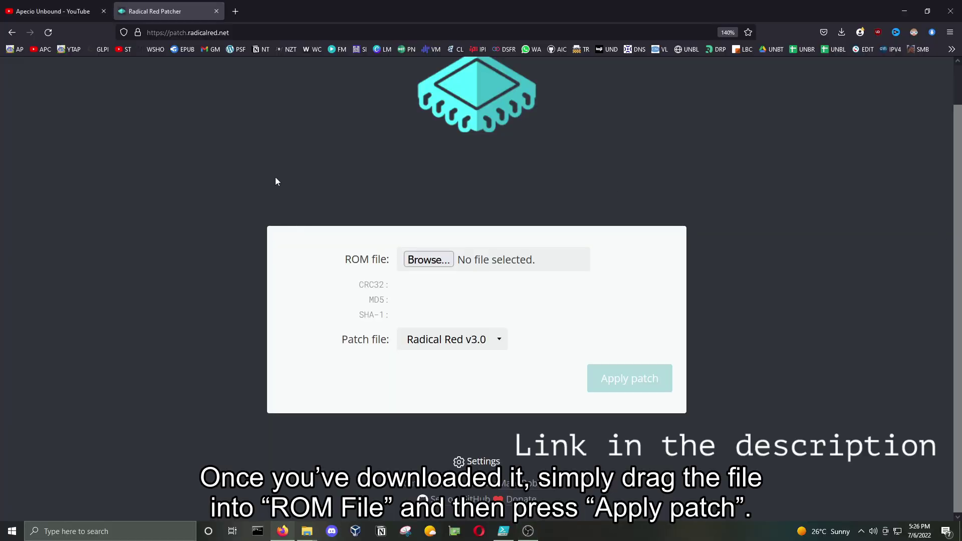
Step: Load the Fire Red ROM into the Radical Red Patcher's ROM file field
left_click(274, 34)
left_click(276, 224)
left_click(841, 33)
left_click(826, 67)
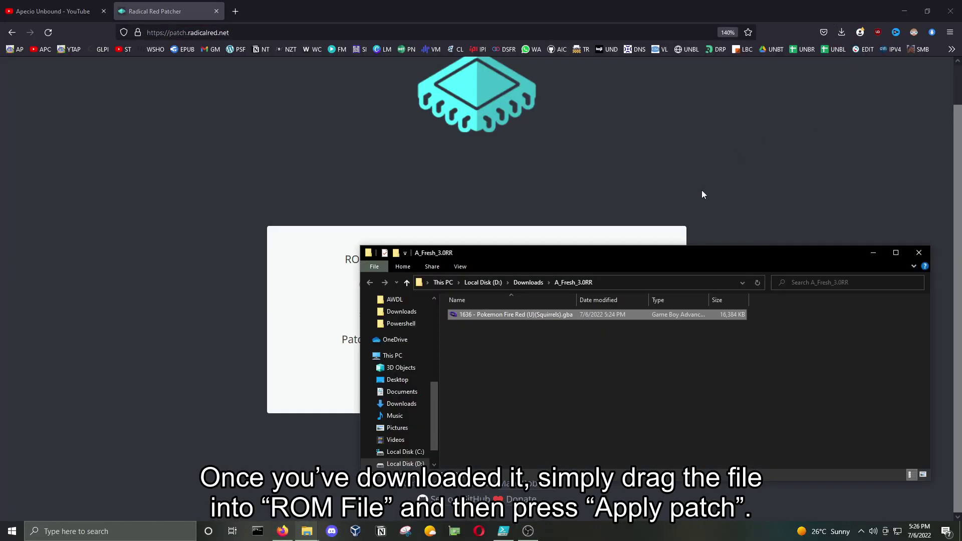
mouse_move(497, 316)
left_mouse_down()
mouse_move(528, 330)
mouse_move(436, 259)
left_mouse_up()
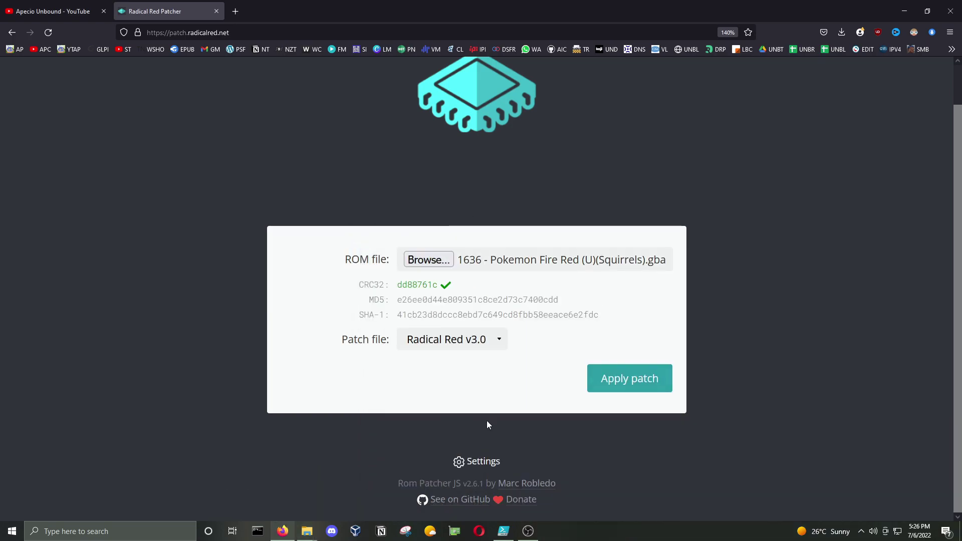
Step: Apply the Radical Red v3.0 patch and save the result as RR3.0.gba
left_click(629, 378)
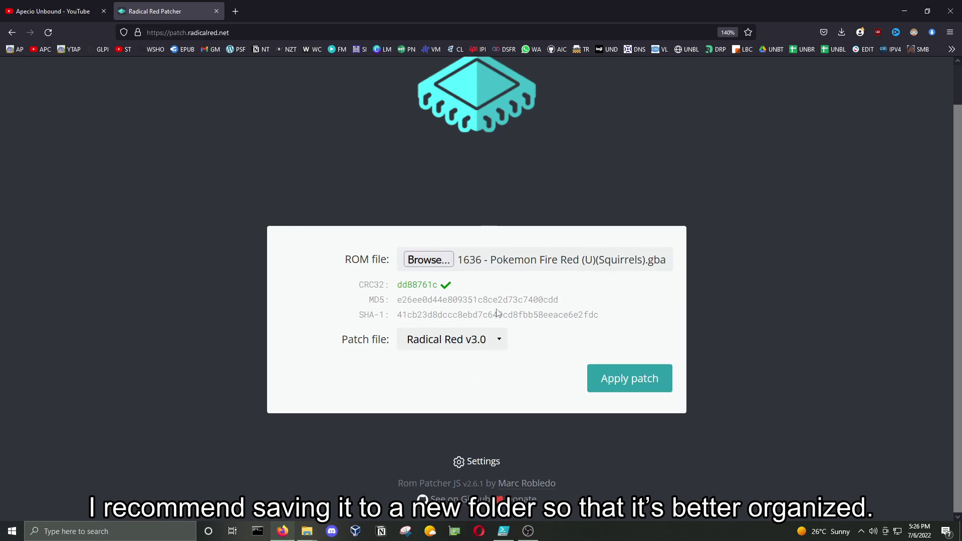
type("R")
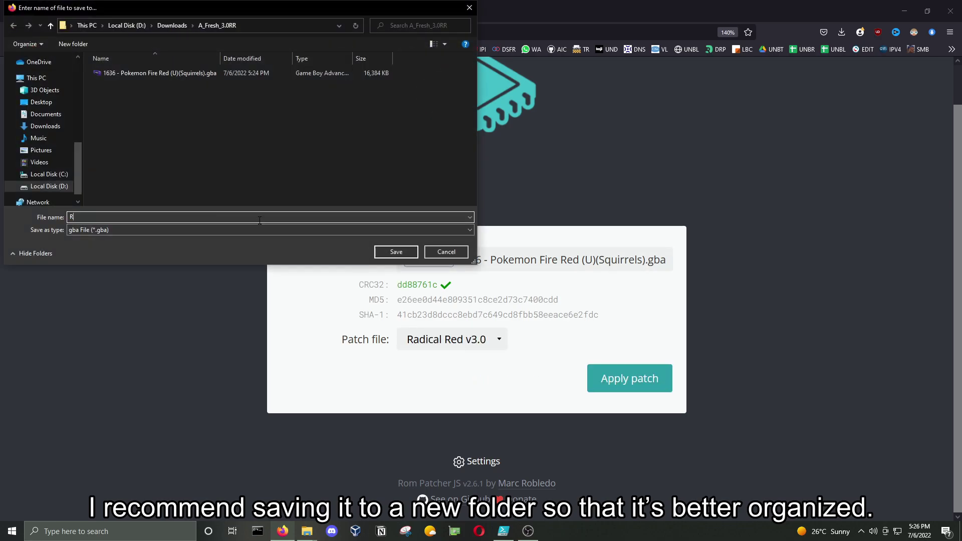
type("3.0.gba")
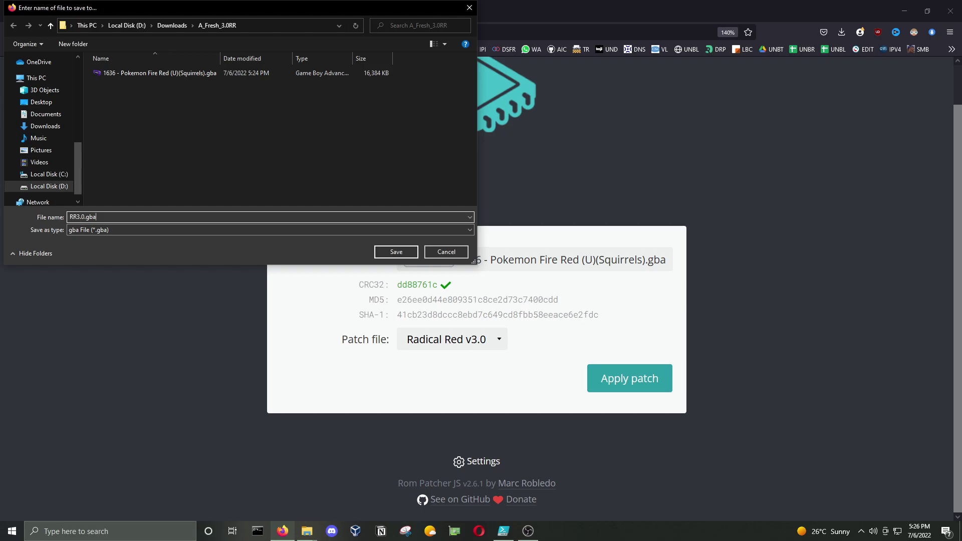
key("Return")
left_click(832, 58)
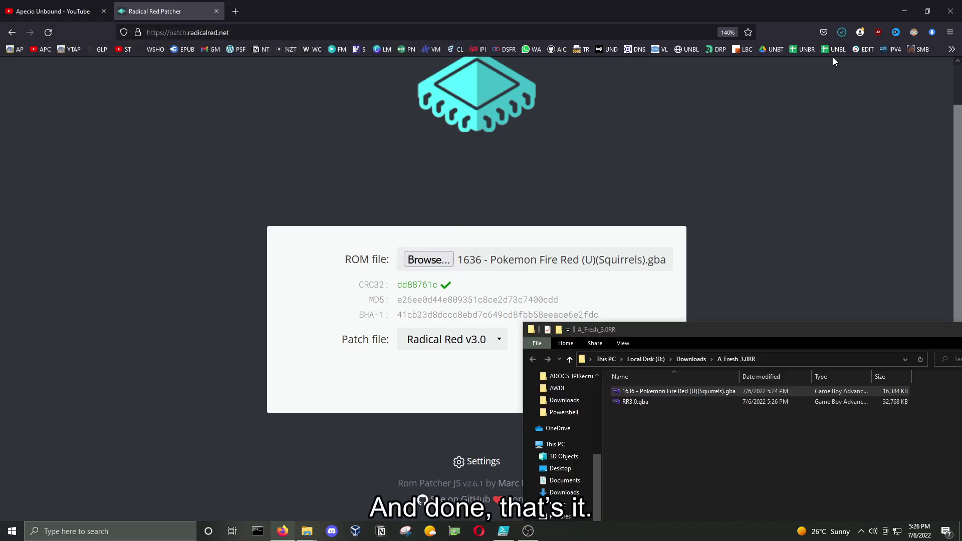
Step: Launch RR3.0.gba in mGBA and skip through the intro screens
double_click(631, 402)
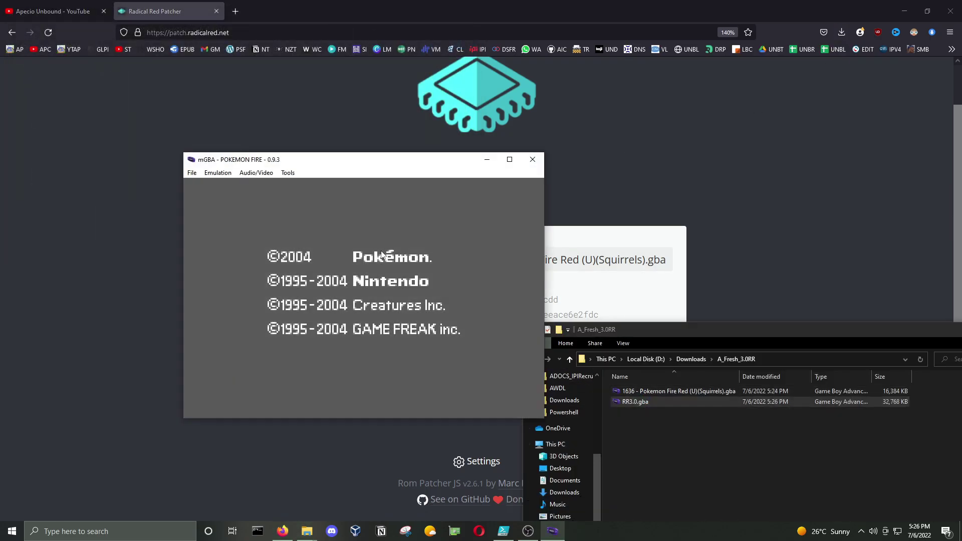
key("Return")
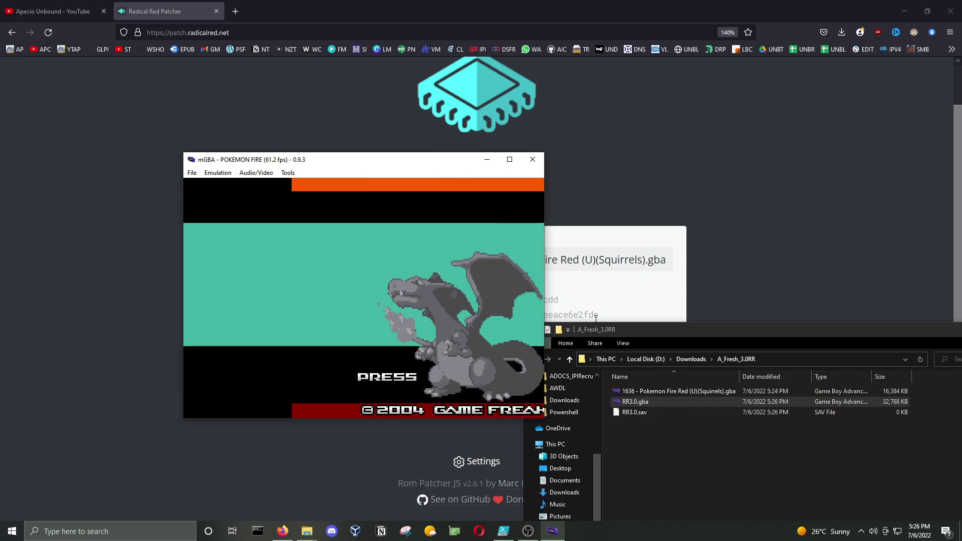
key("Return")
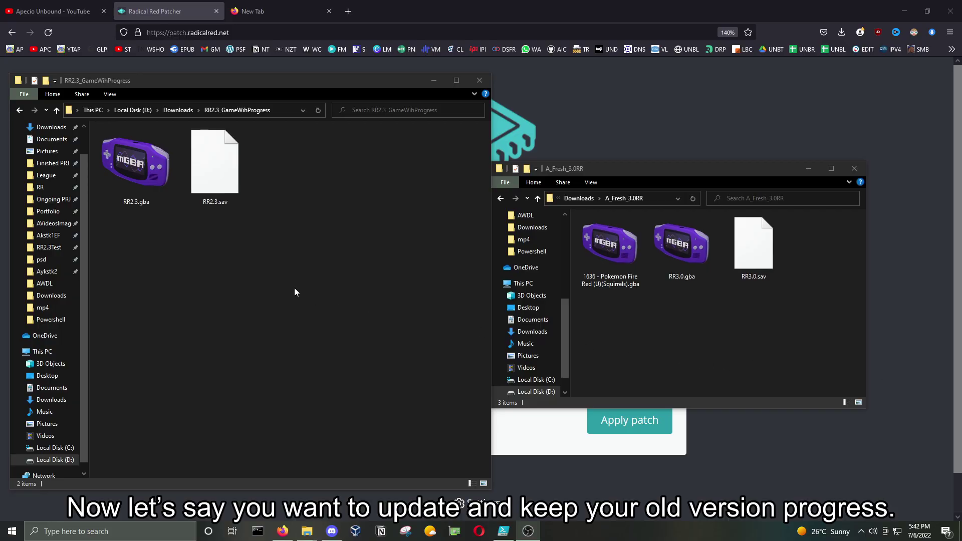
Step: Delete RR2.3.gba and move RR3.0.gba into the RR2.3_GameWihProgress folder
left_click(214, 161)
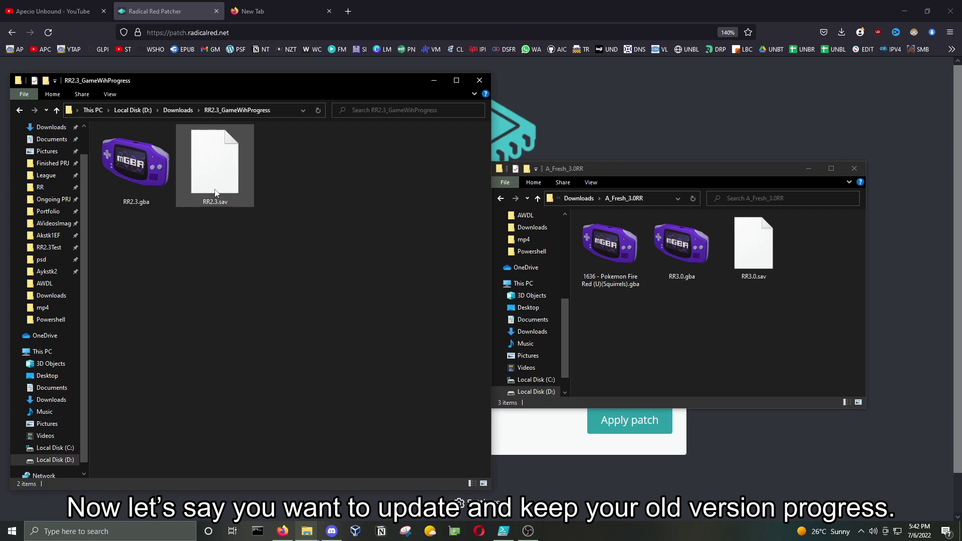
left_click(212, 265)
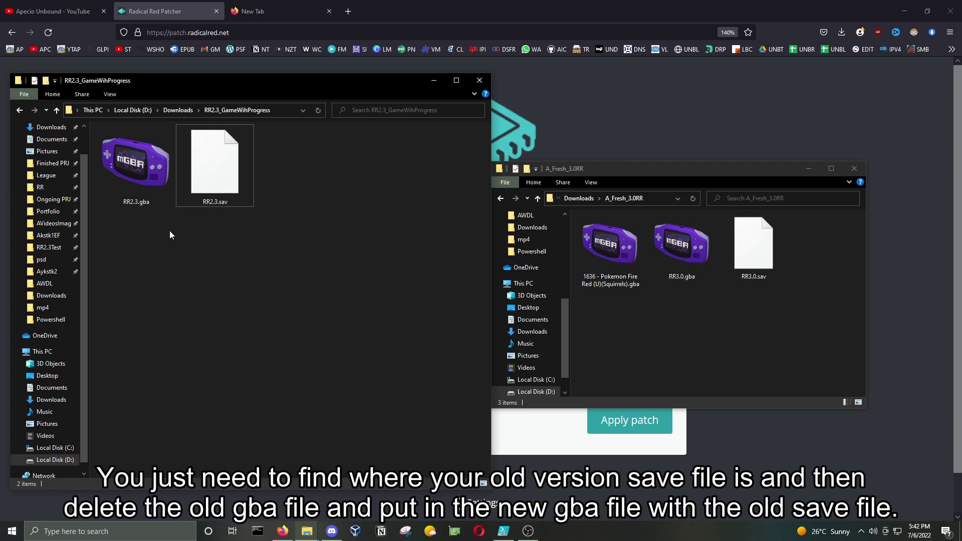
left_click(154, 197)
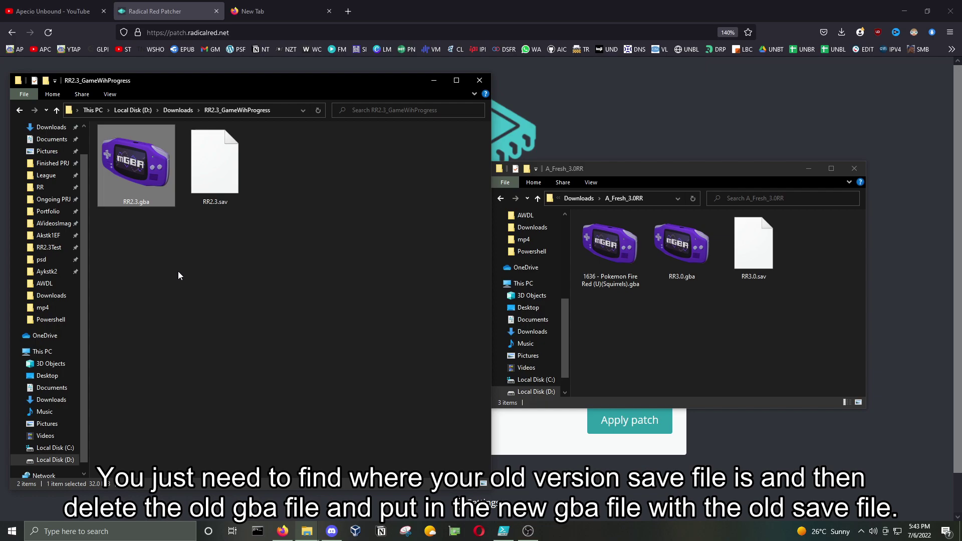
right_click(156, 183)
left_click(195, 311)
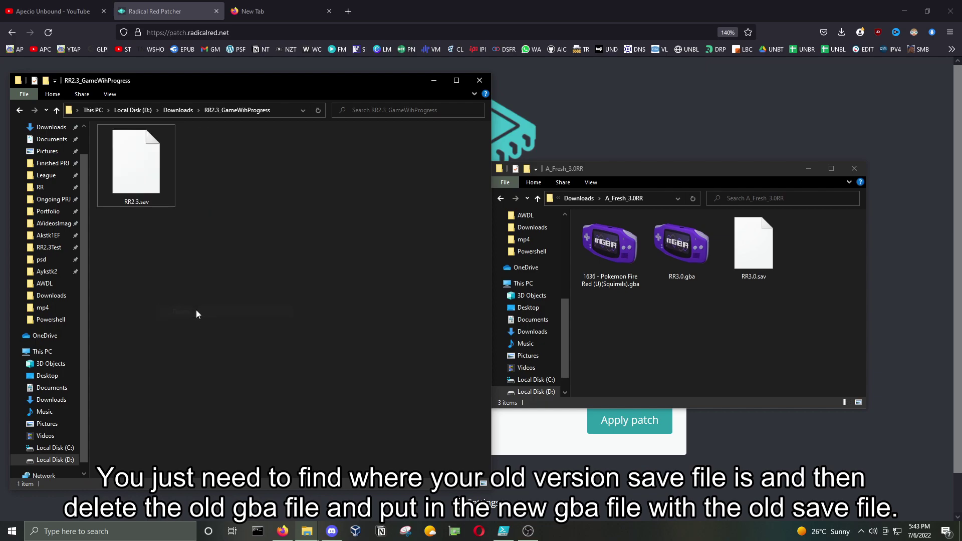
left_click(698, 271)
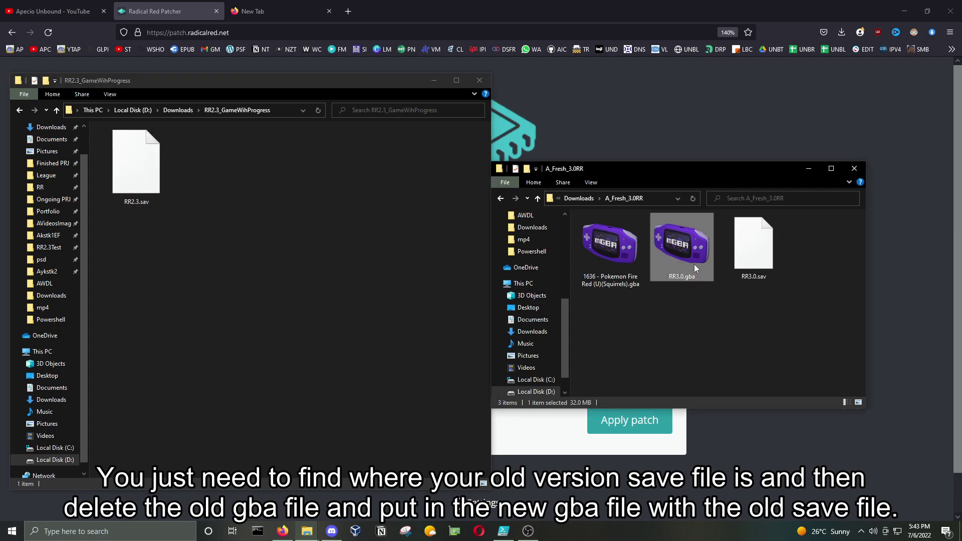
left_click_drag(694, 263, 228, 226)
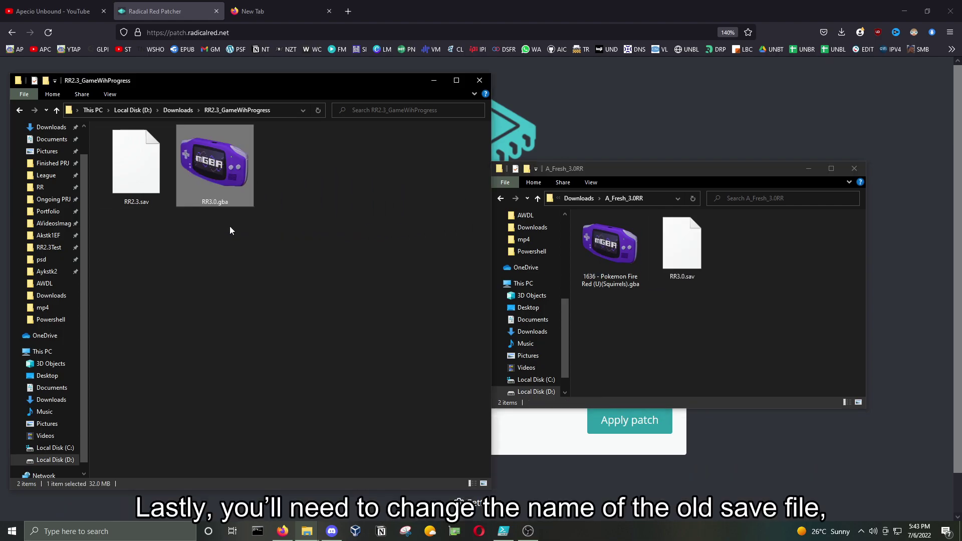
Step: Rename the old save RR2.3.sav to RR3.0.sav and verify the name
left_click(164, 199)
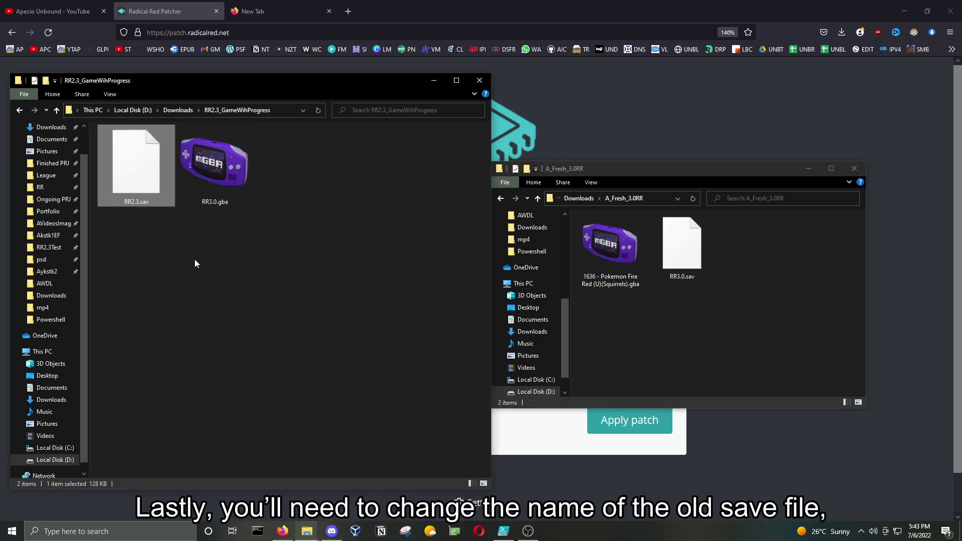
key("F2")
type("RR3")
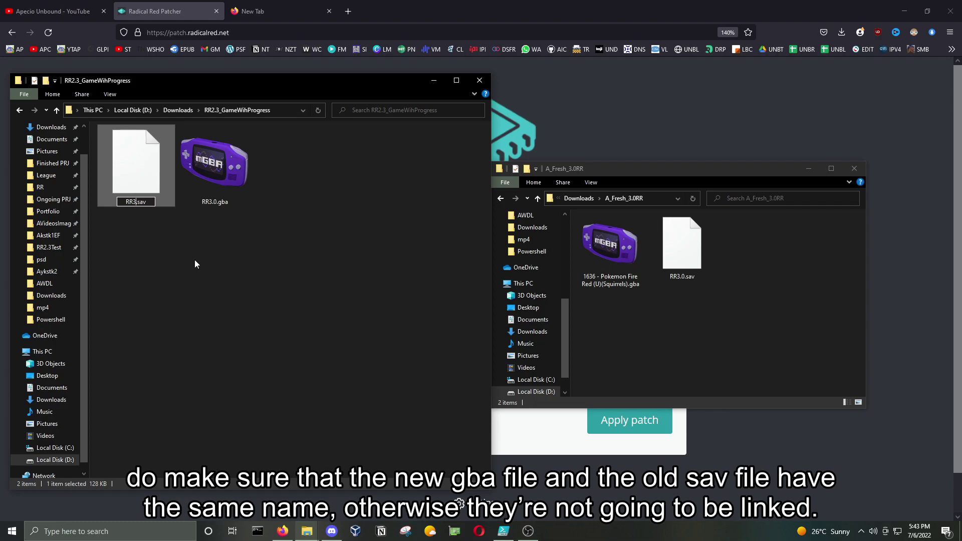
type(".0.")
key("Return")
left_click(194, 258)
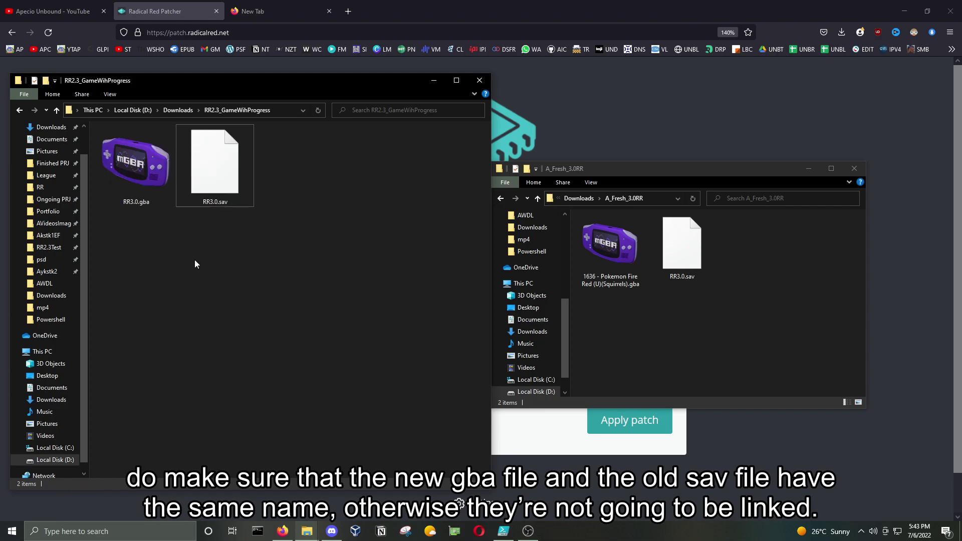
right_click(212, 189)
left_click(248, 316)
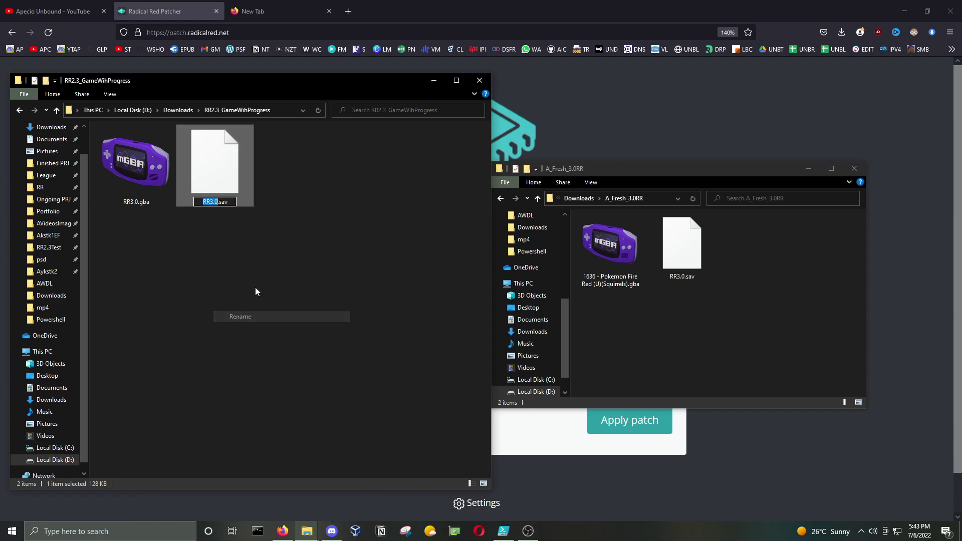
left_click(328, 280)
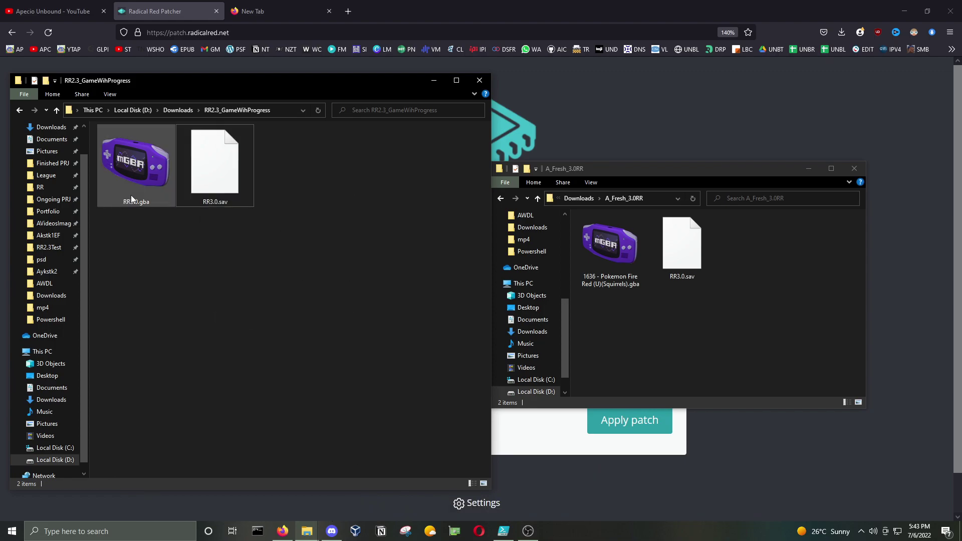
left_click(151, 190)
Step: Open RR3.0.gba with mGBA and advance from the title screen to the Continue menu
right_click(151, 190)
left_click(178, 197)
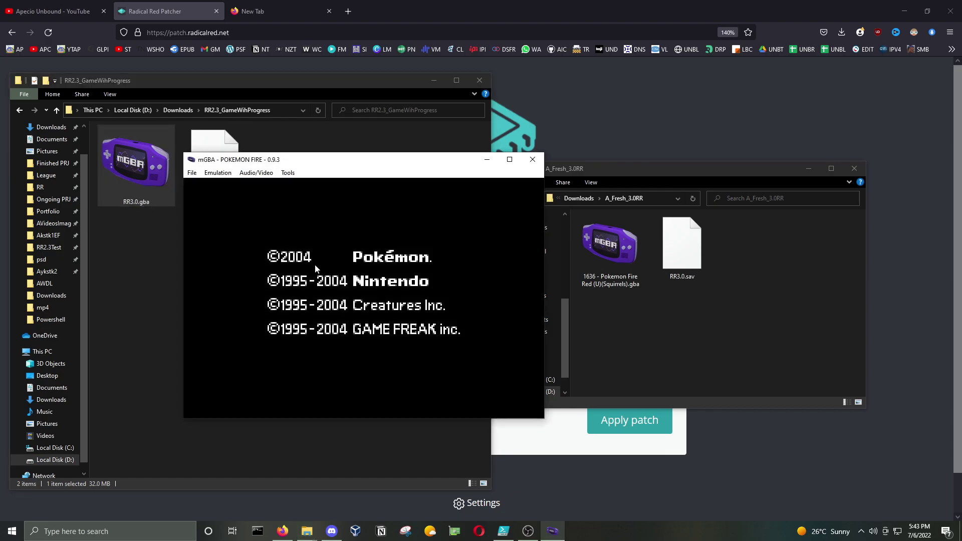
key("Return")
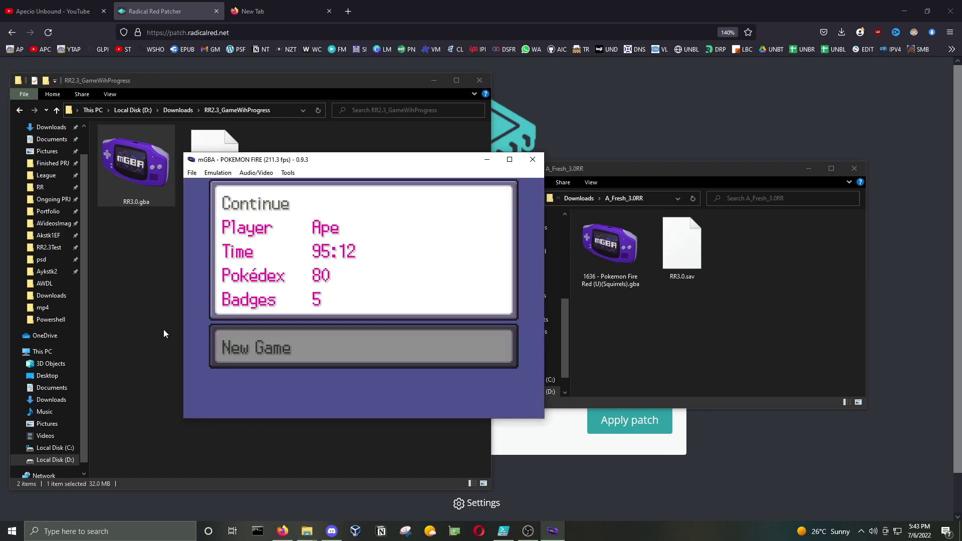